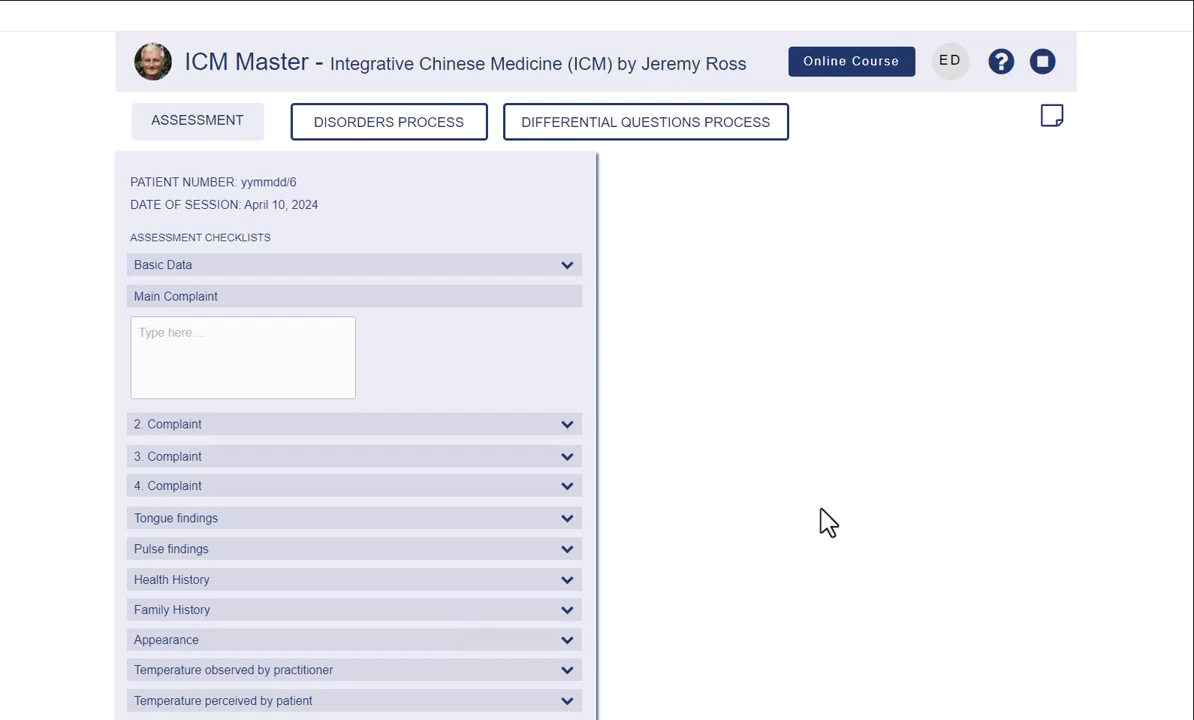
- View the personal notes editor and close it without entering any notes
{"action": "left_click", "coordinate": [1053, 122]}
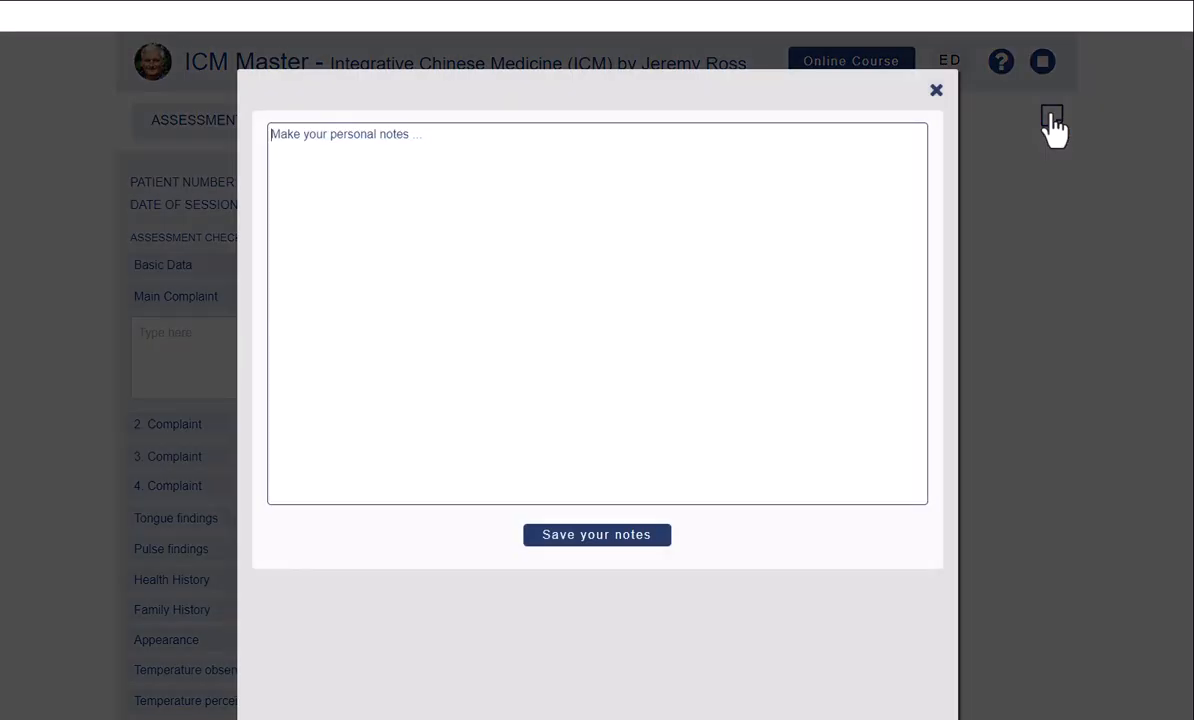
{"action": "left_click", "coordinate": [936, 93]}
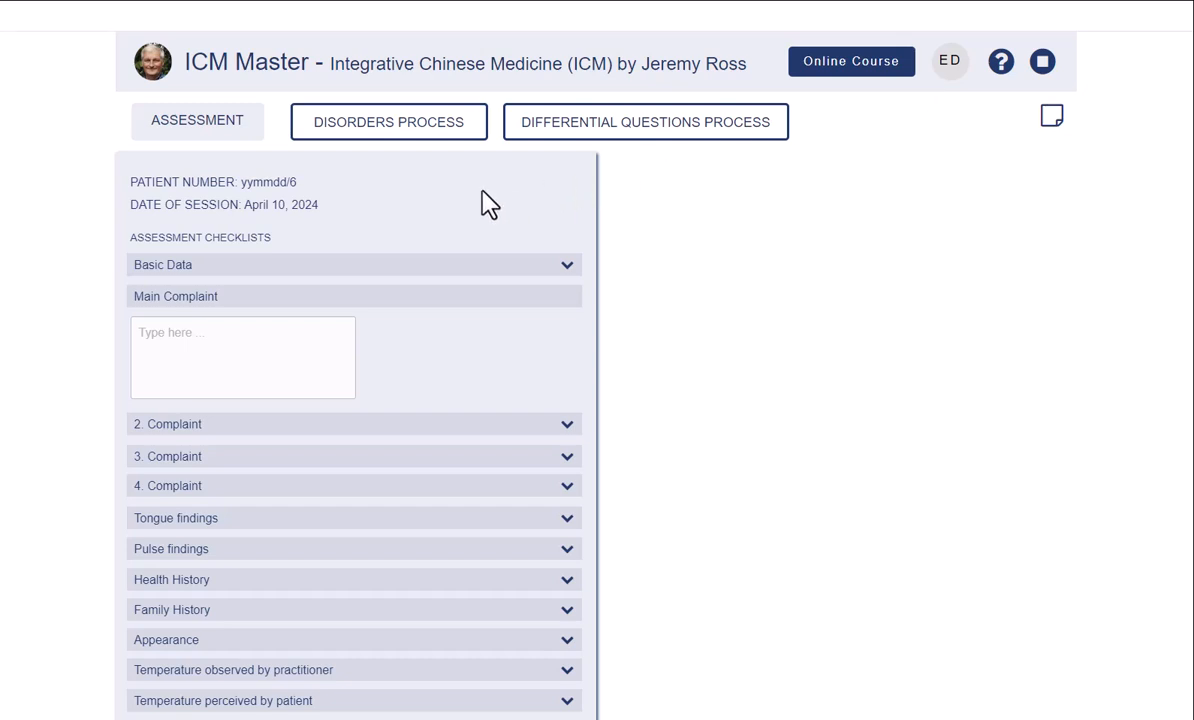
{"action": "left_click", "coordinate": [215, 145]}
{"action": "left_click", "coordinate": [215, 145]}
{"action": "left_click", "coordinate": [215, 145]}
{"action": "left_click", "coordinate": [215, 145]}
- Enter "female" as the patient's sex in the Basic Data checklist and collapse that section
{"action": "left_click", "coordinate": [567, 268]}
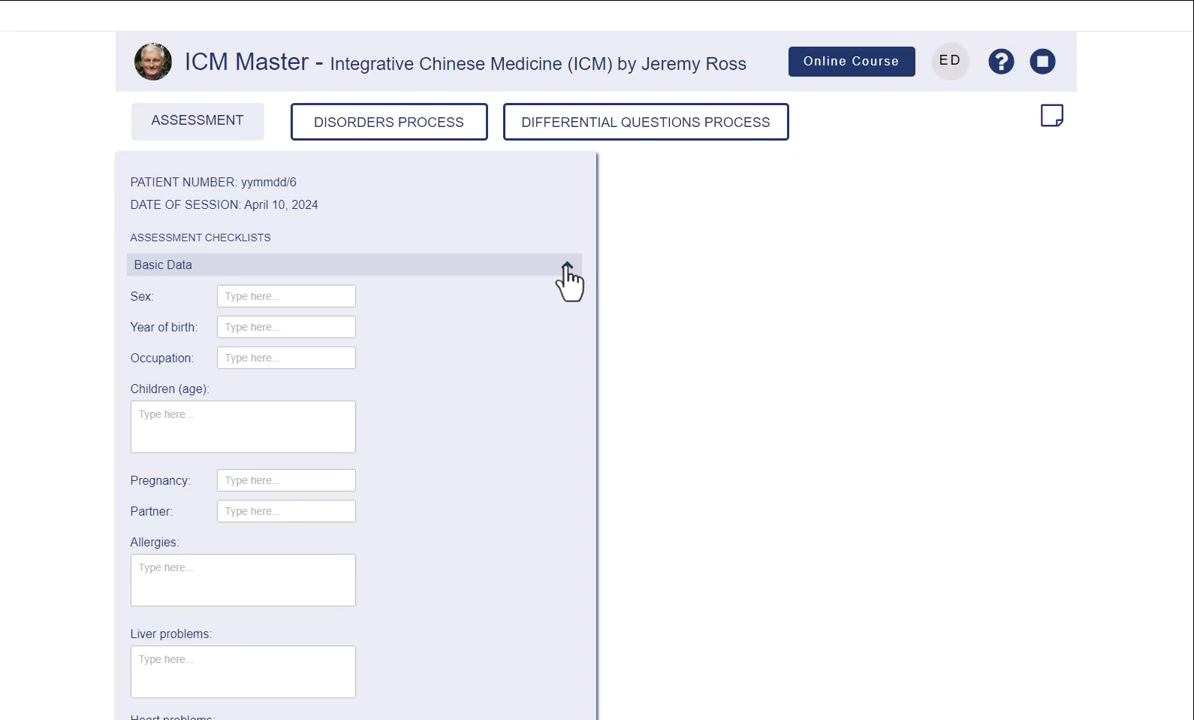
{"action": "left_click", "coordinate": [281, 298]}
{"action": "type", "text": "female"}
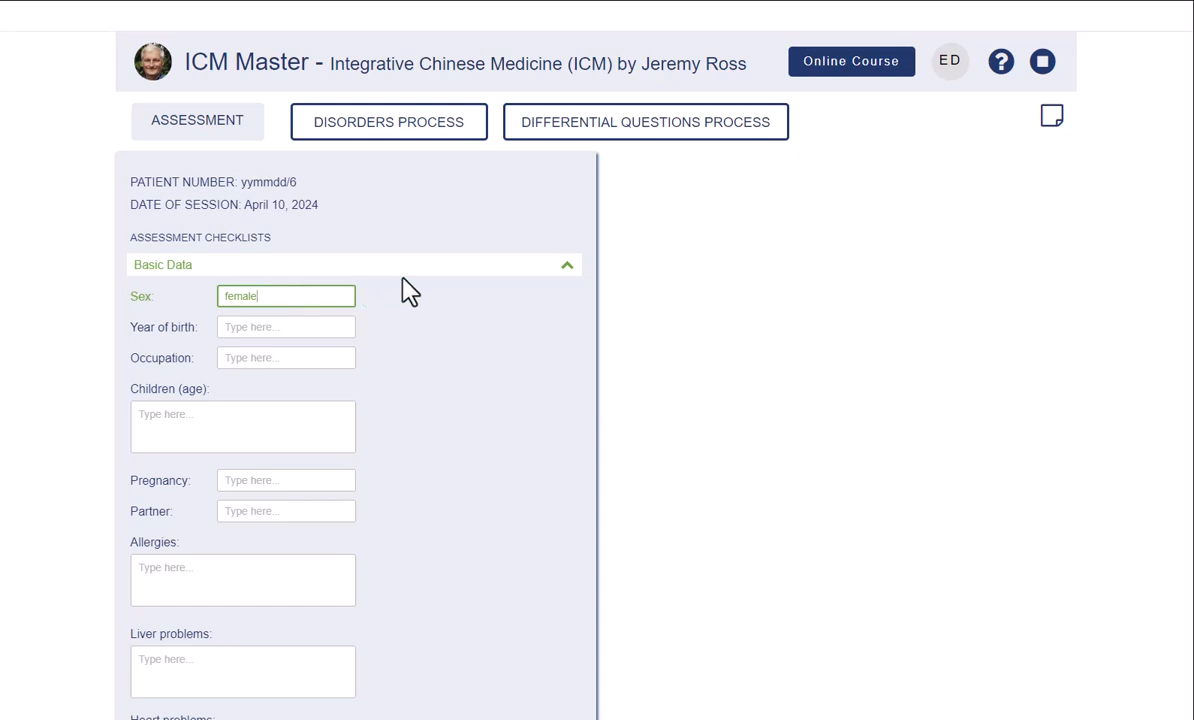
{"action": "left_click", "coordinate": [567, 266]}
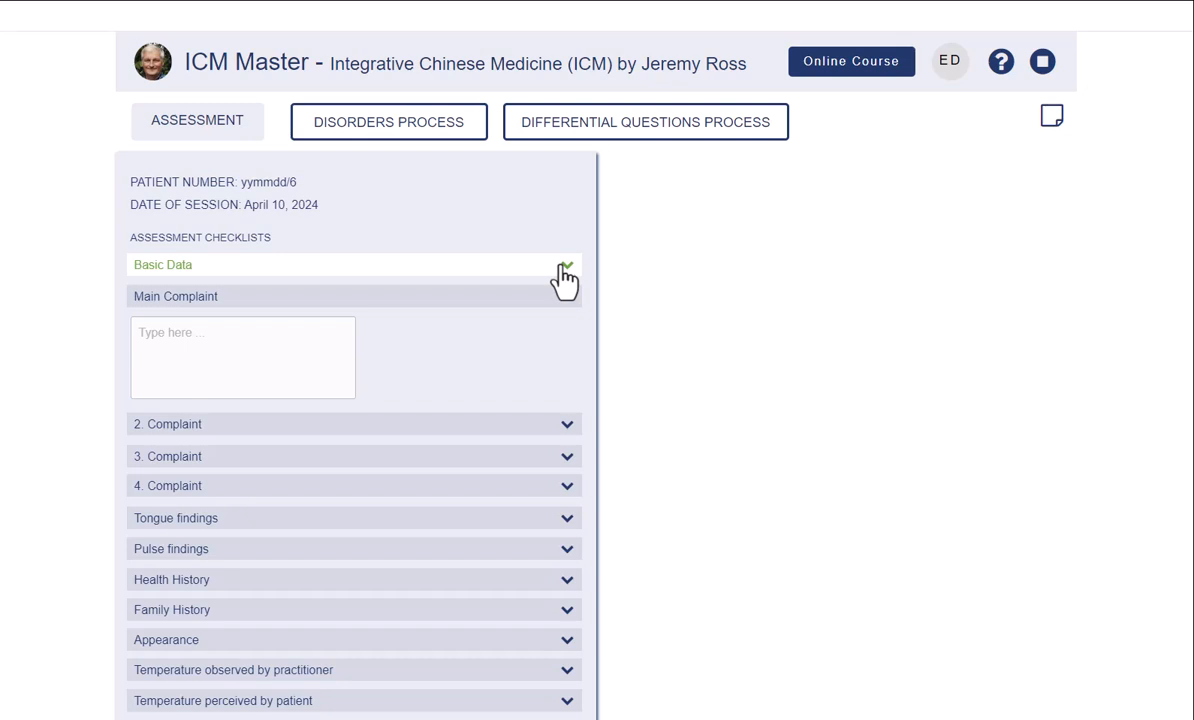
- Enter the main complaint "spasmodic cough, acute, difficult expectoration, some pain on coughing" and rate it four stars
{"action": "left_click", "coordinate": [173, 335]}
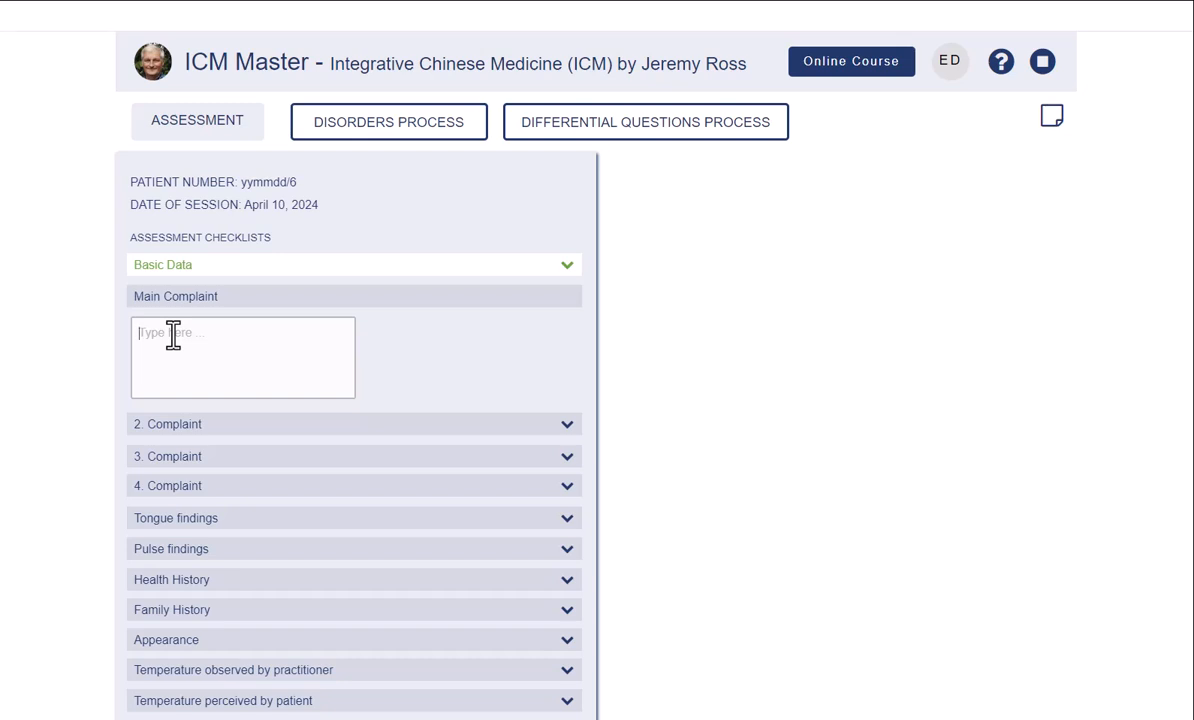
{"action": "type", "text": "spasmodic co"}
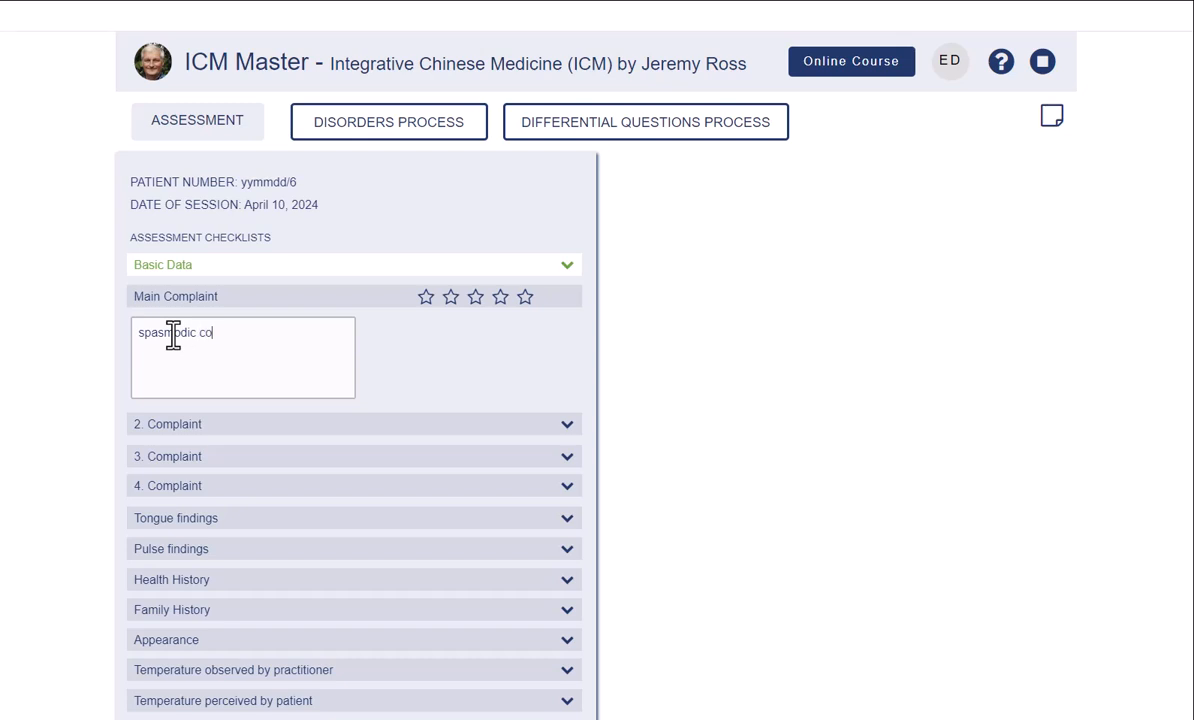
{"action": "type", "text": "ugh, acute, difficult expec"}
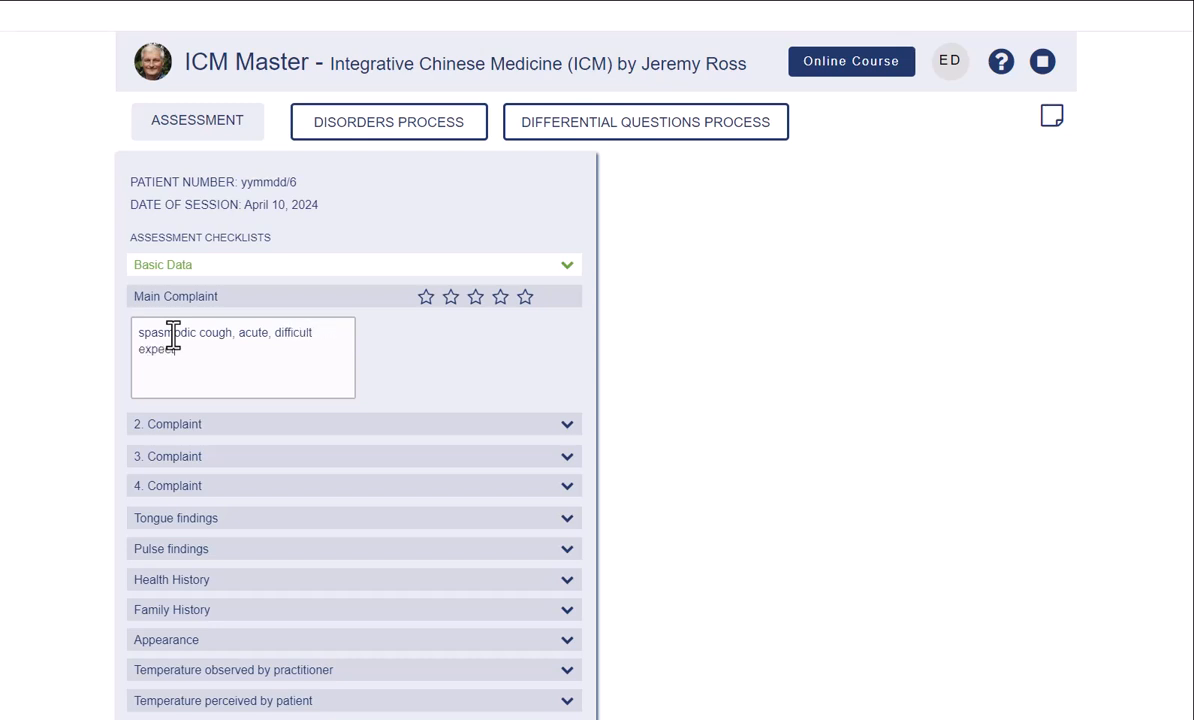
{"action": "type", "text": "toration, some pain on coughing"}
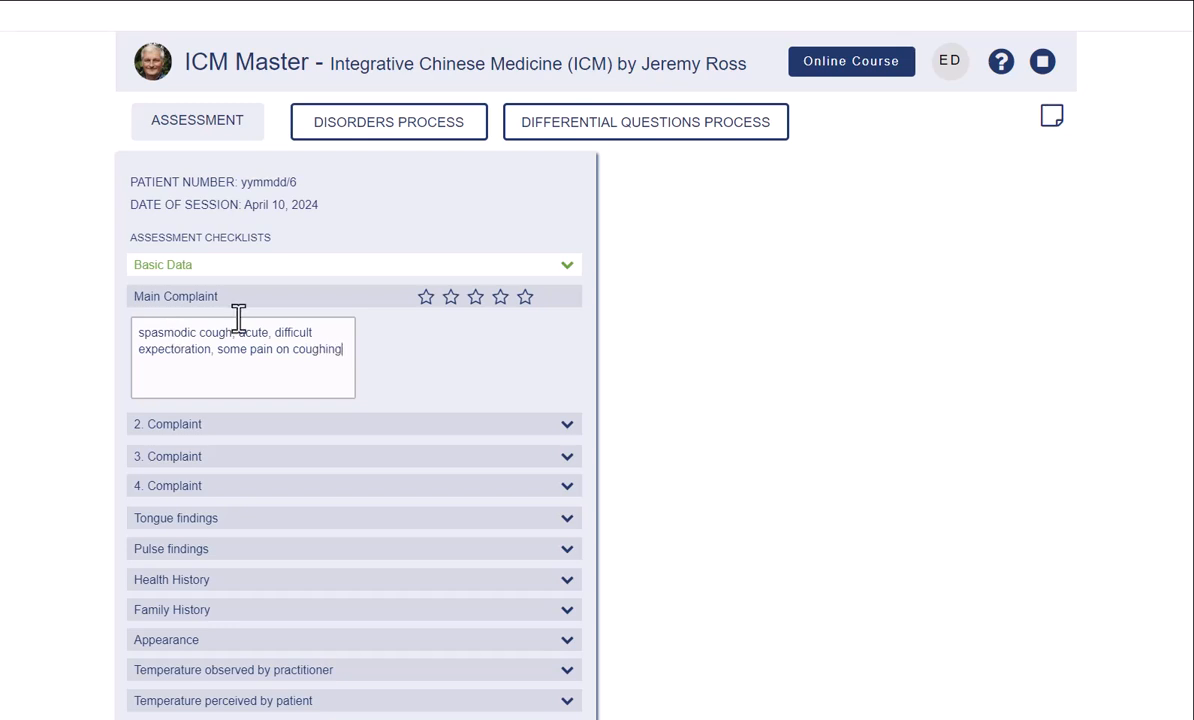
{"action": "left_click", "coordinate": [502, 301]}
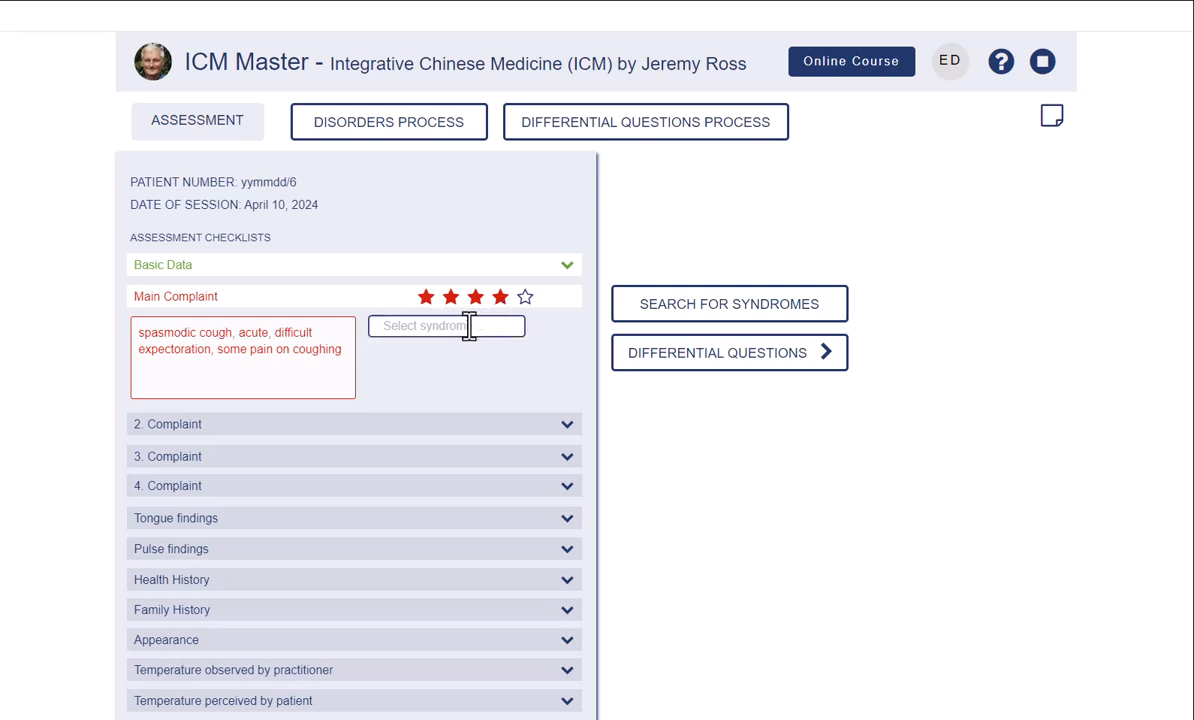
- Assign the syndrome LU Dryness (LU Fluids Deficiency) to the main complaint and add it for analysis
{"action": "left_click", "coordinate": [382, 326]}
{"action": "type", "text": "Lu"}
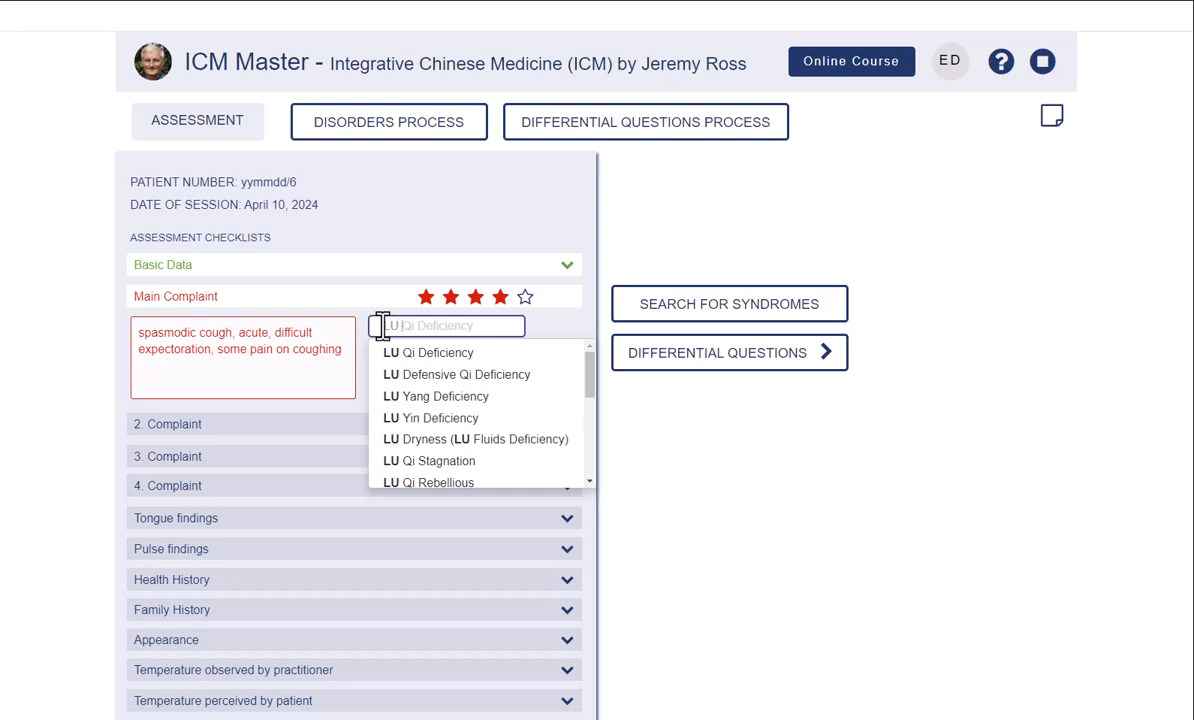
{"action": "left_click", "coordinate": [425, 445]}
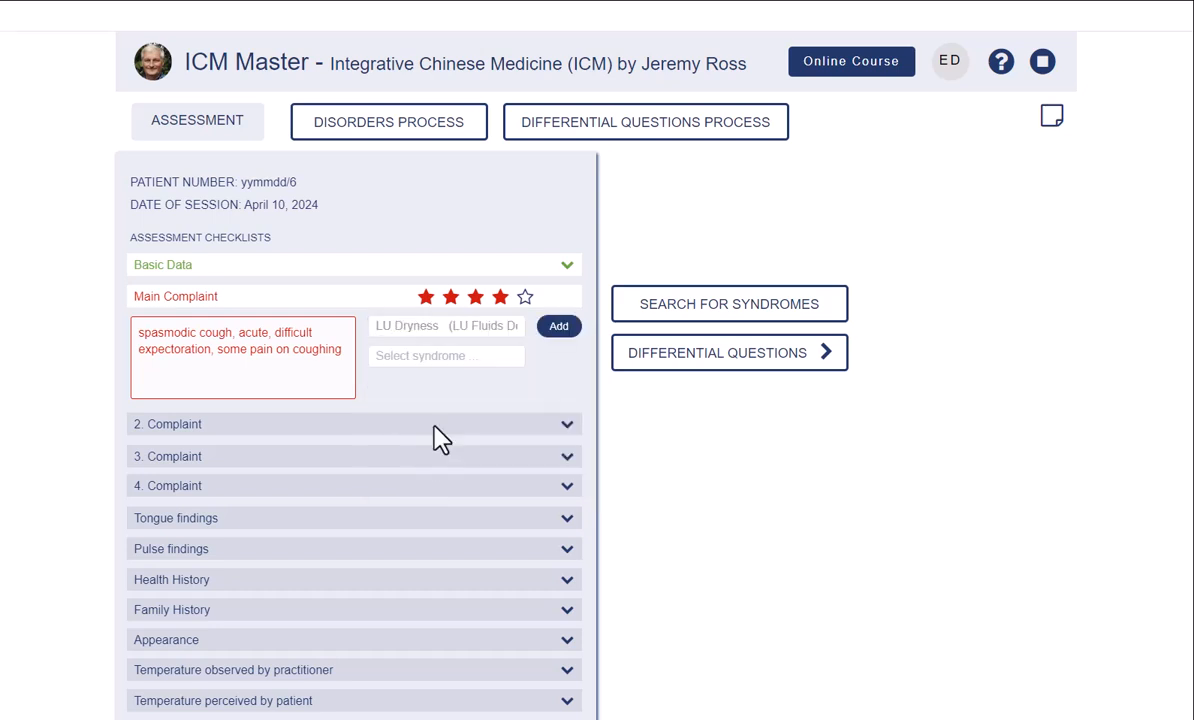
{"action": "left_click", "coordinate": [559, 329]}
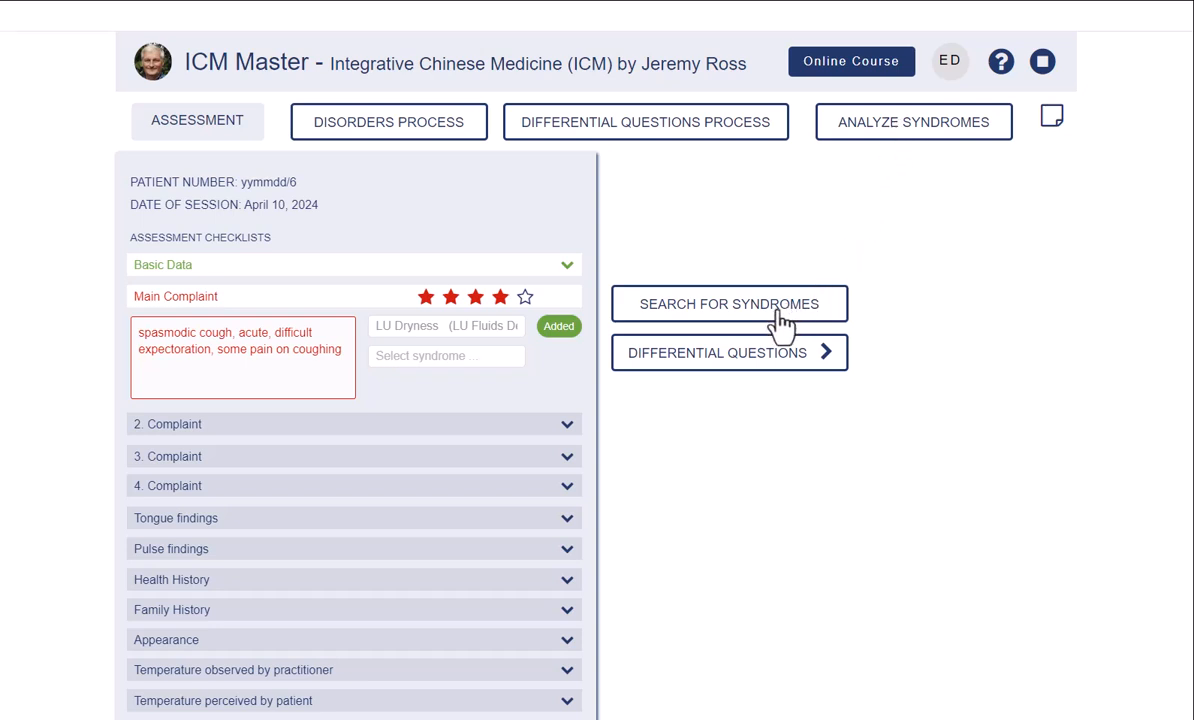
- View the differential questions for Excess Syndromes and close them
{"action": "left_click", "coordinate": [698, 366]}
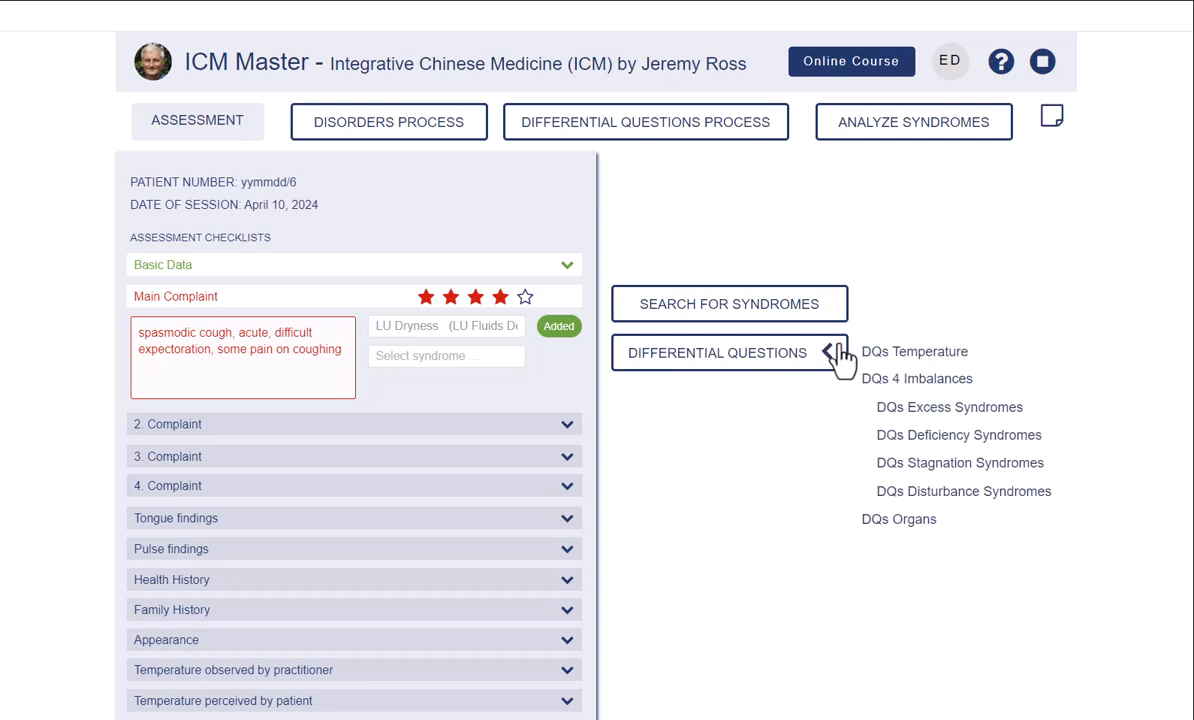
{"action": "left_click", "coordinate": [905, 412]}
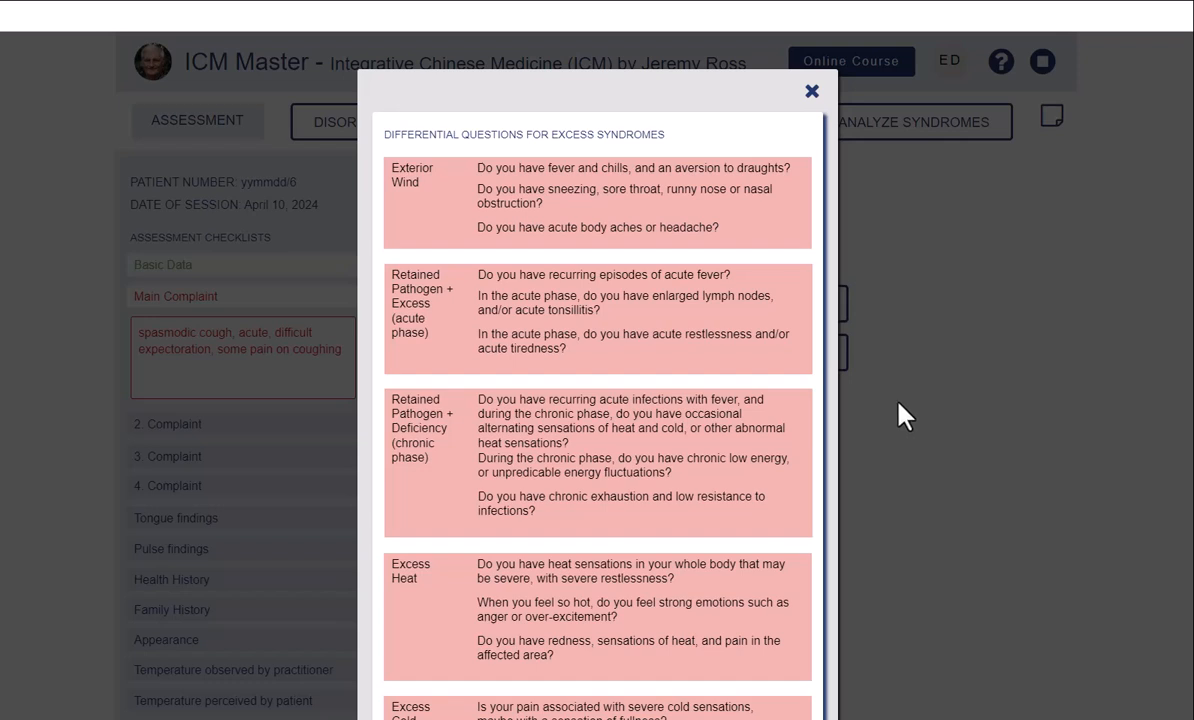
{"action": "left_click", "coordinate": [812, 94]}
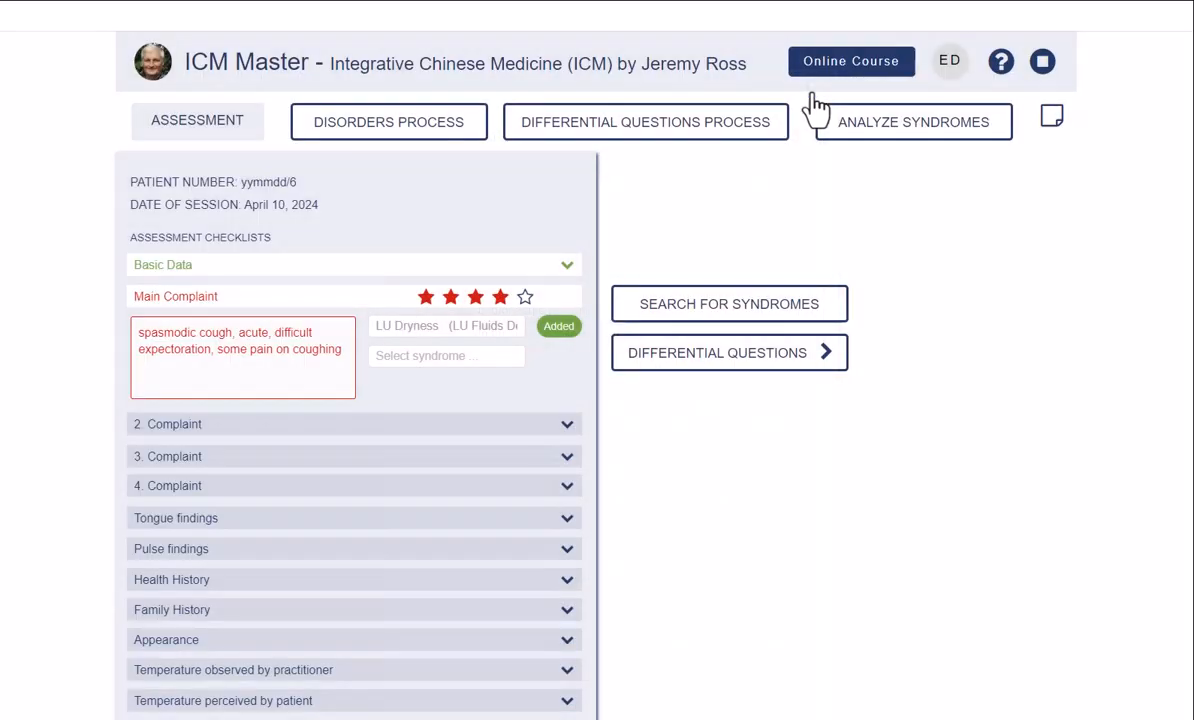
- Search syndromes by the symptom "cough", add LU Qi Deficiency through its weak voice and weak cough entry, and close the search
{"action": "left_click", "coordinate": [733, 305]}
{"action": "left_click", "coordinate": [402, 237]}
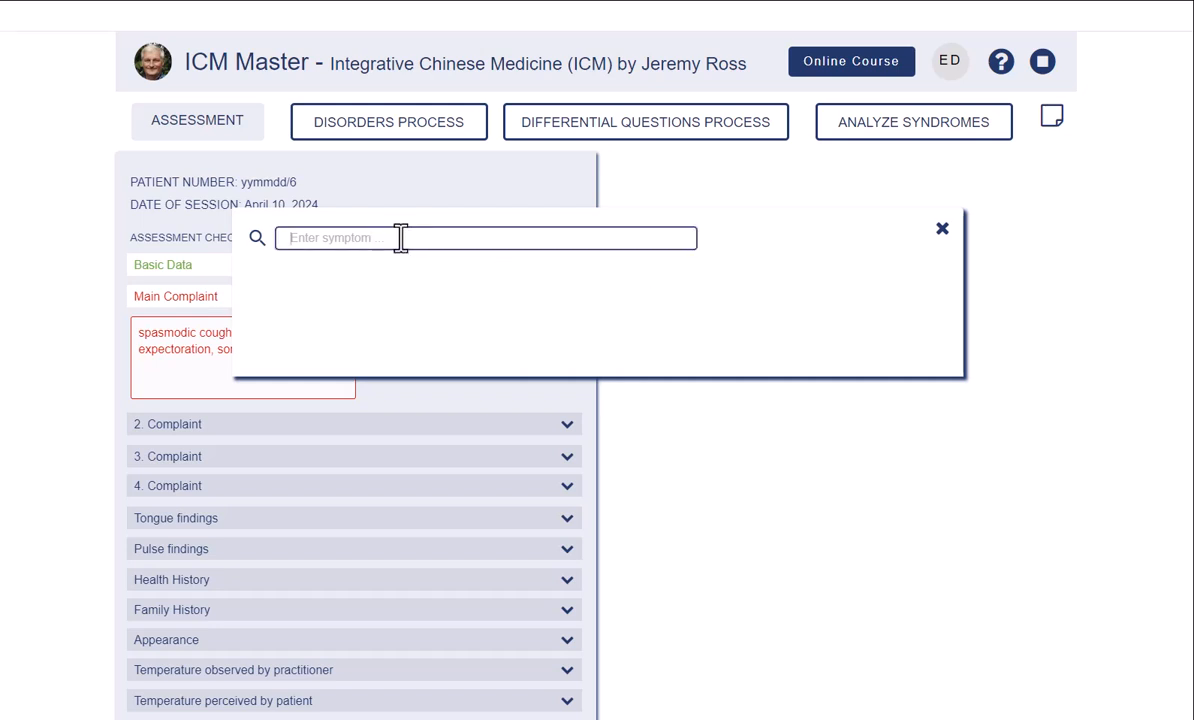
{"action": "type", "text": "cough"}
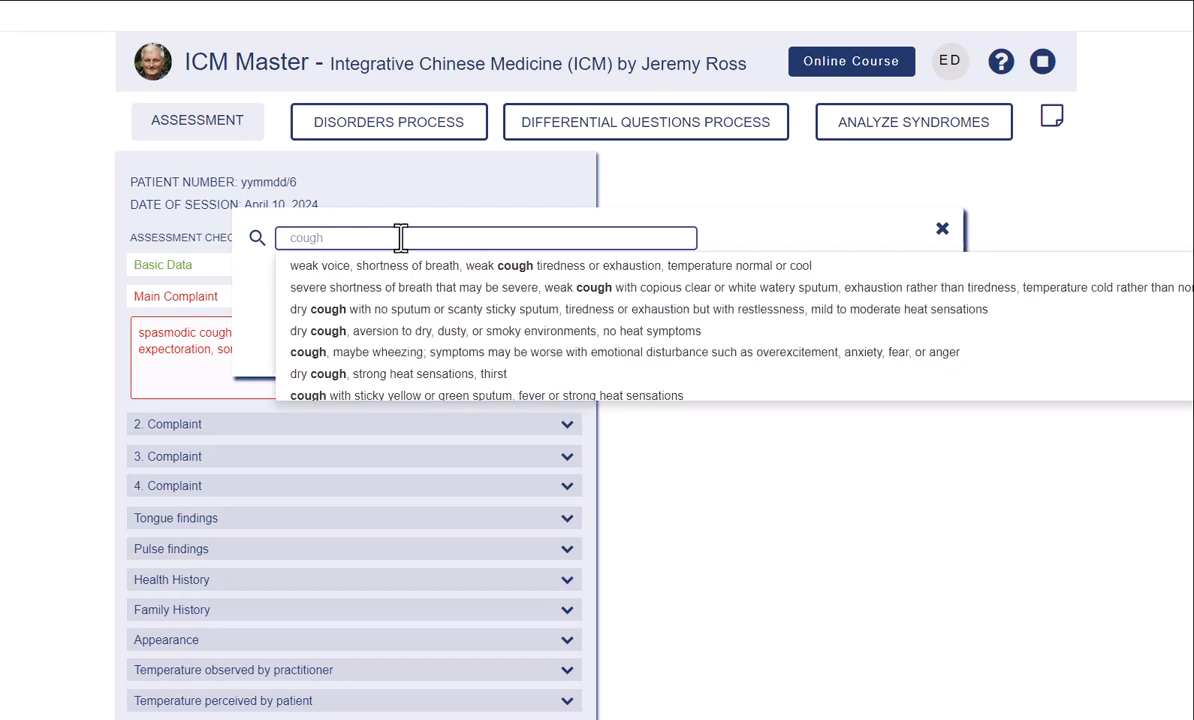
{"action": "left_click", "coordinate": [434, 268]}
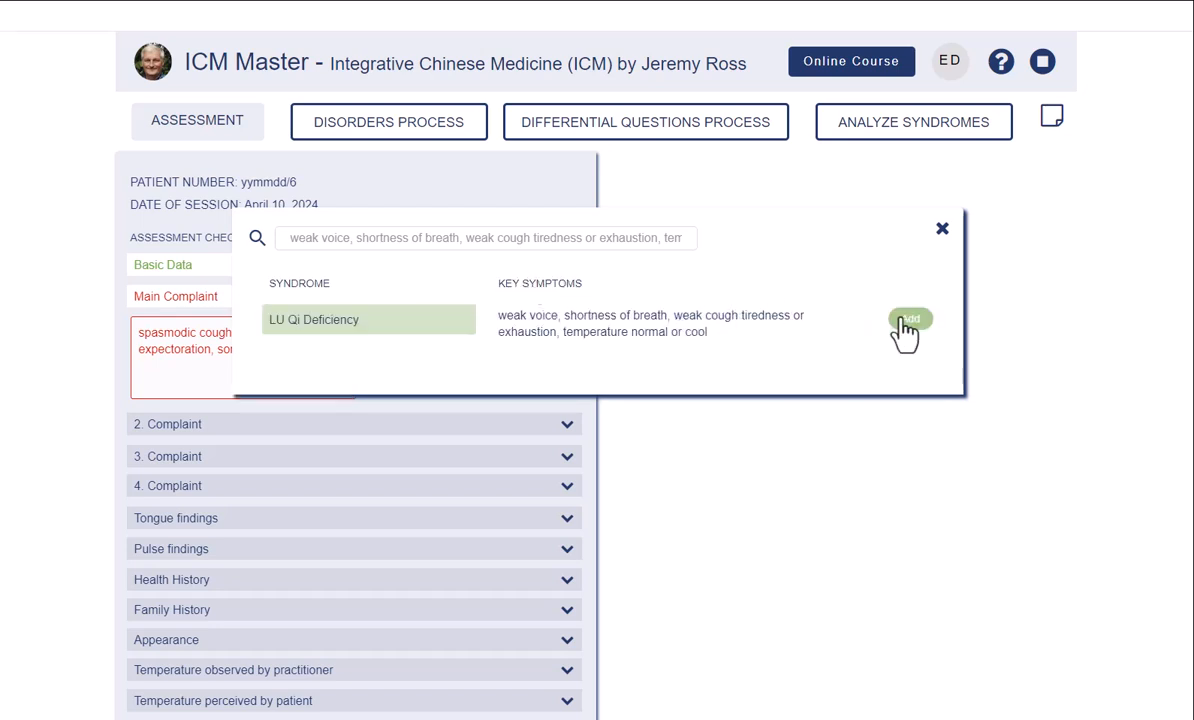
{"action": "left_click", "coordinate": [906, 325]}
{"action": "left_click", "coordinate": [942, 229]}
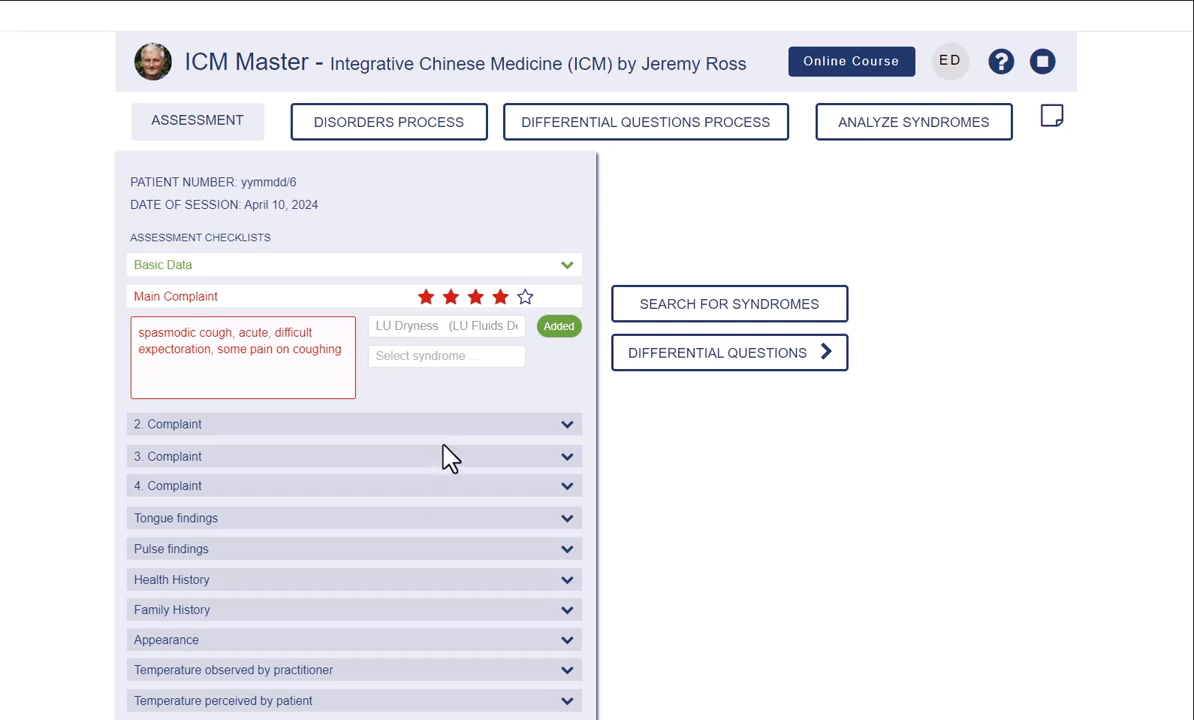
- Expand the second complaint, third complaint, Tongue findings and Pulse findings sections of the assessment checklists
{"action": "left_click", "coordinate": [566, 426]}
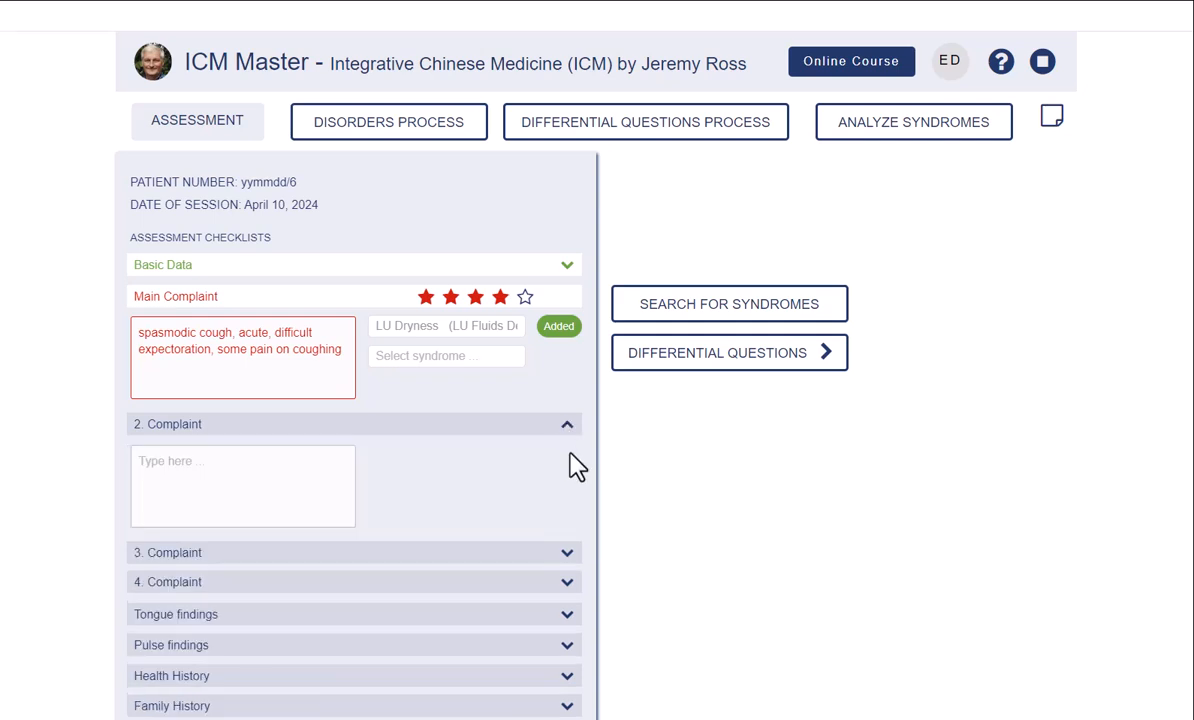
{"action": "left_click", "coordinate": [566, 553]}
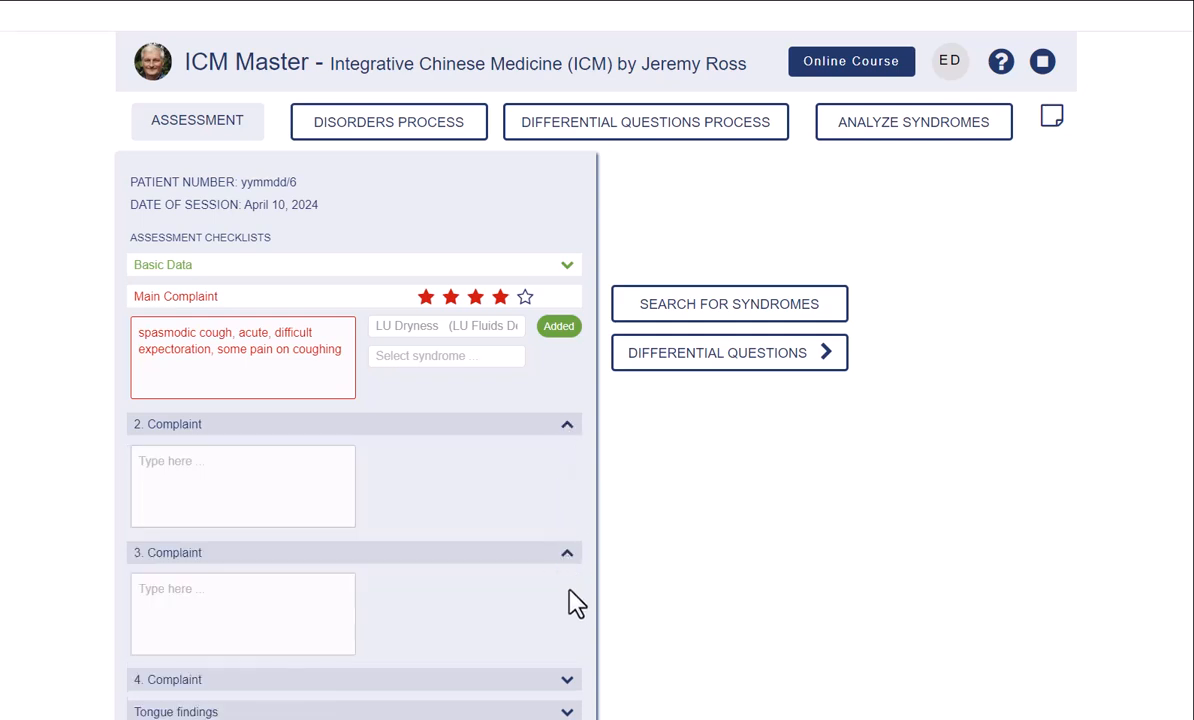
{"action": "scroll", "coordinate": [566, 630], "scroll_direction": "down", "scroll_amount": 3}
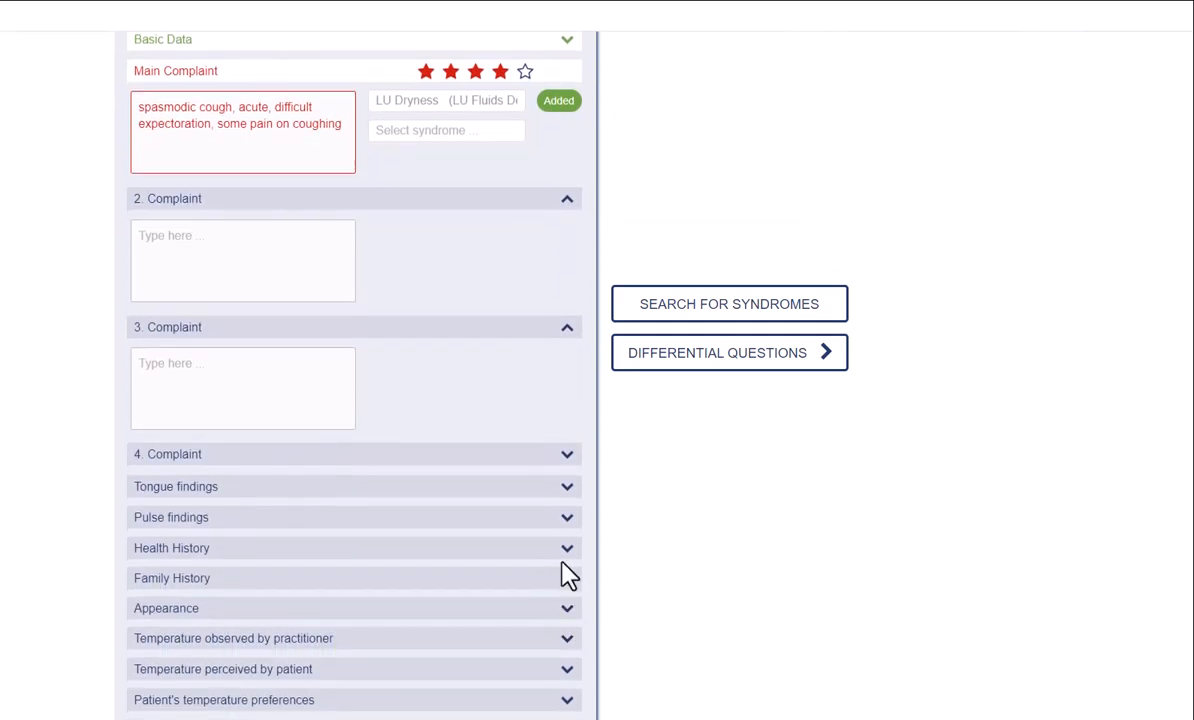
{"action": "left_click", "coordinate": [568, 488]}
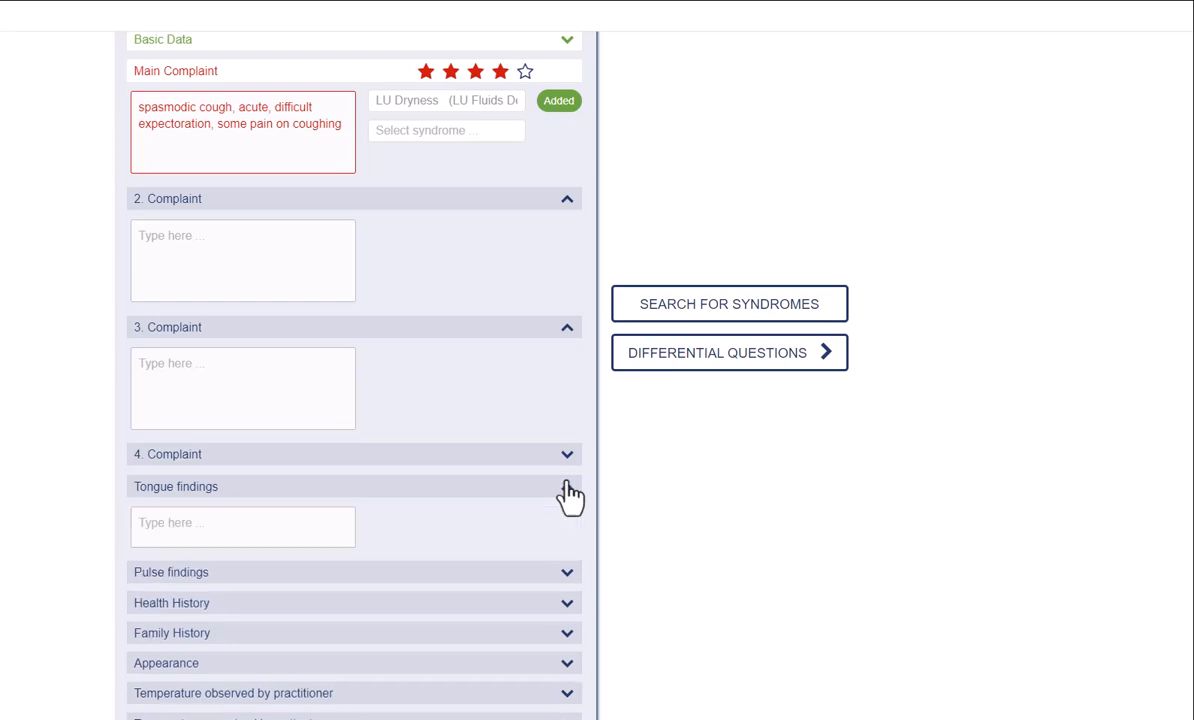
{"action": "left_click", "coordinate": [570, 577]}
- Record "recurring infections" in the first field of Respiratory disorders, rate the section two stars and collapse it
{"action": "scroll", "coordinate": [575, 590], "scroll_direction": "down", "scroll_amount": 3}
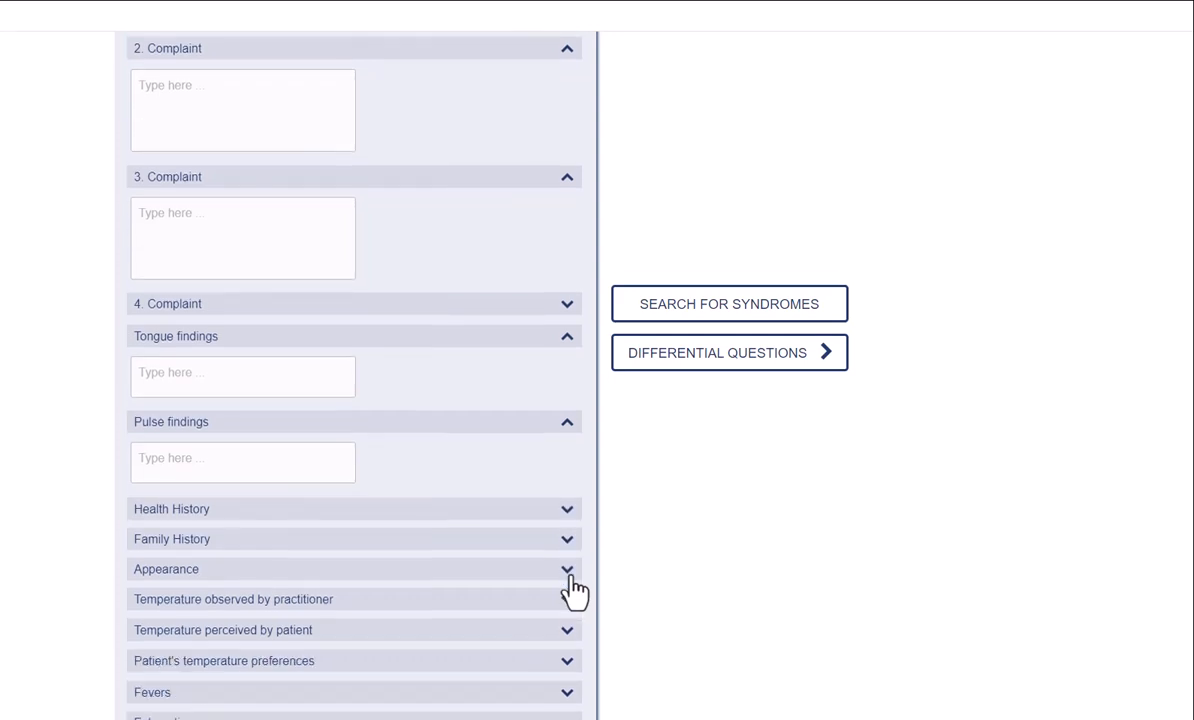
{"action": "scroll", "coordinate": [575, 588], "scroll_direction": "down", "scroll_amount": 4}
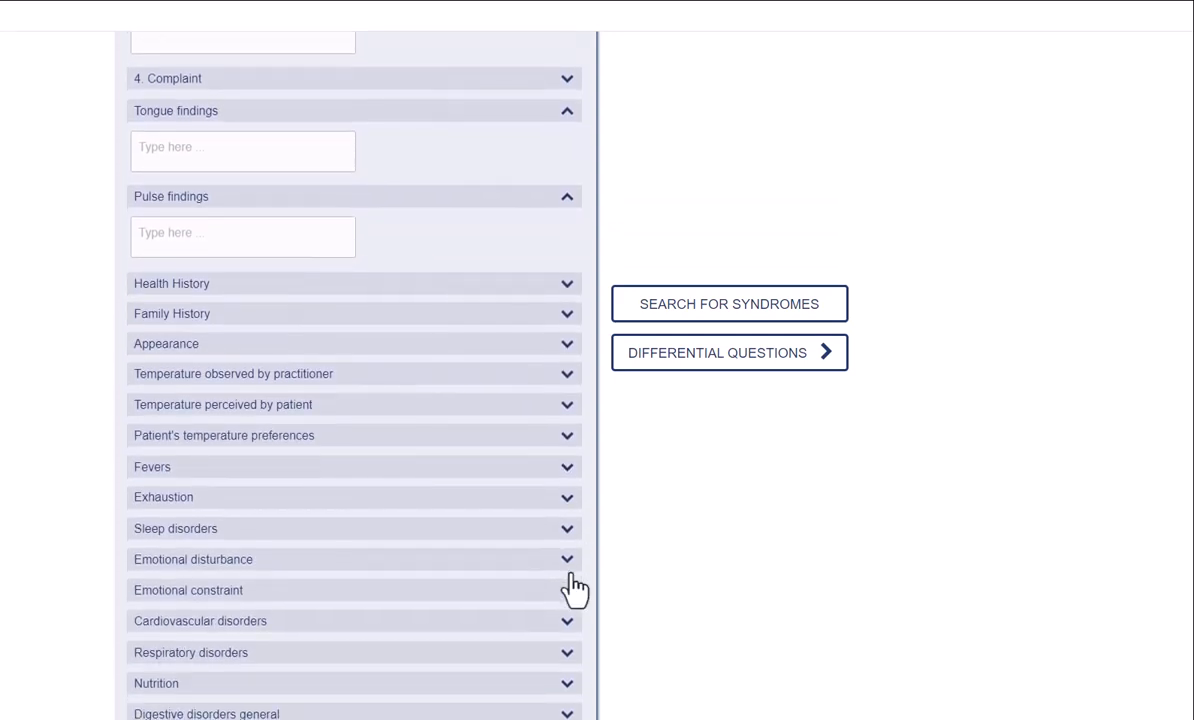
{"action": "left_click", "coordinate": [567, 505]}
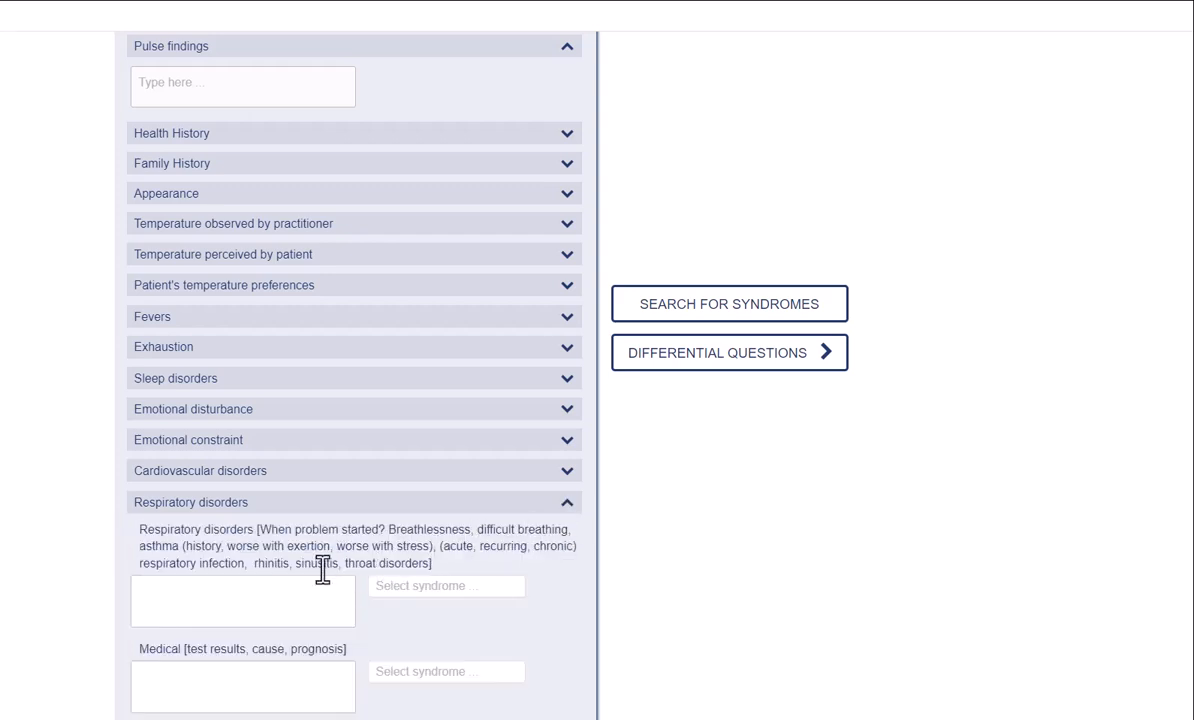
{"action": "left_click", "coordinate": [228, 597]}
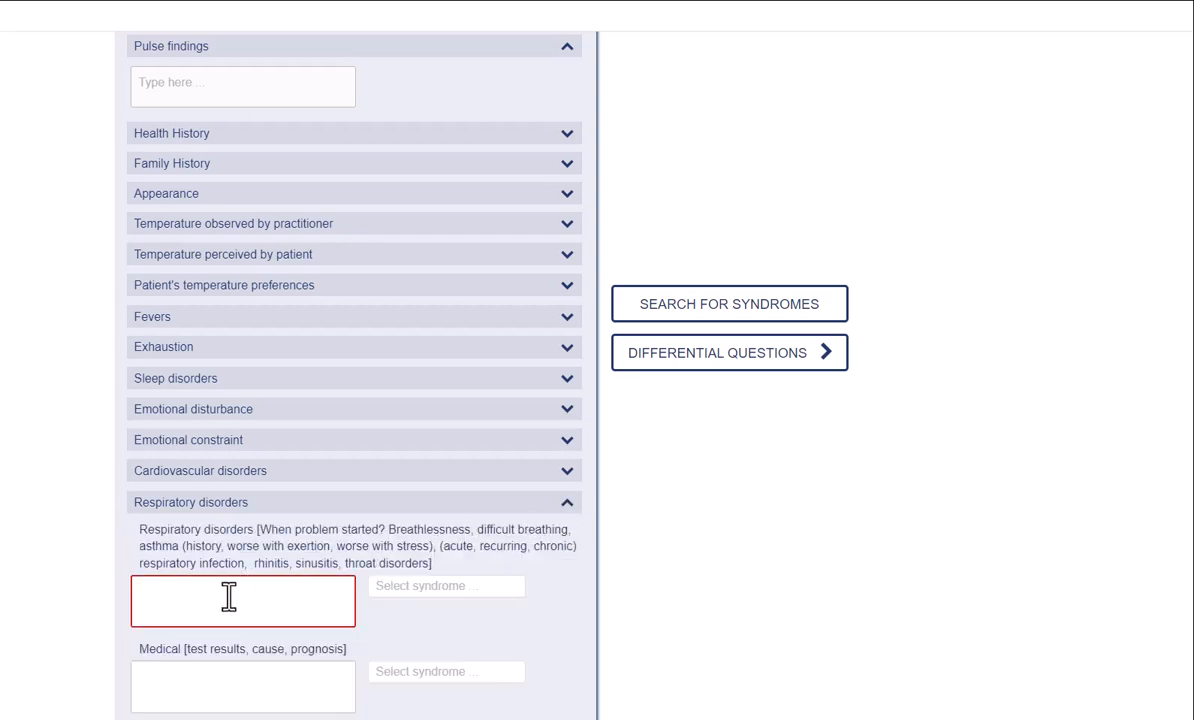
{"action": "type", "text": "recurring "}
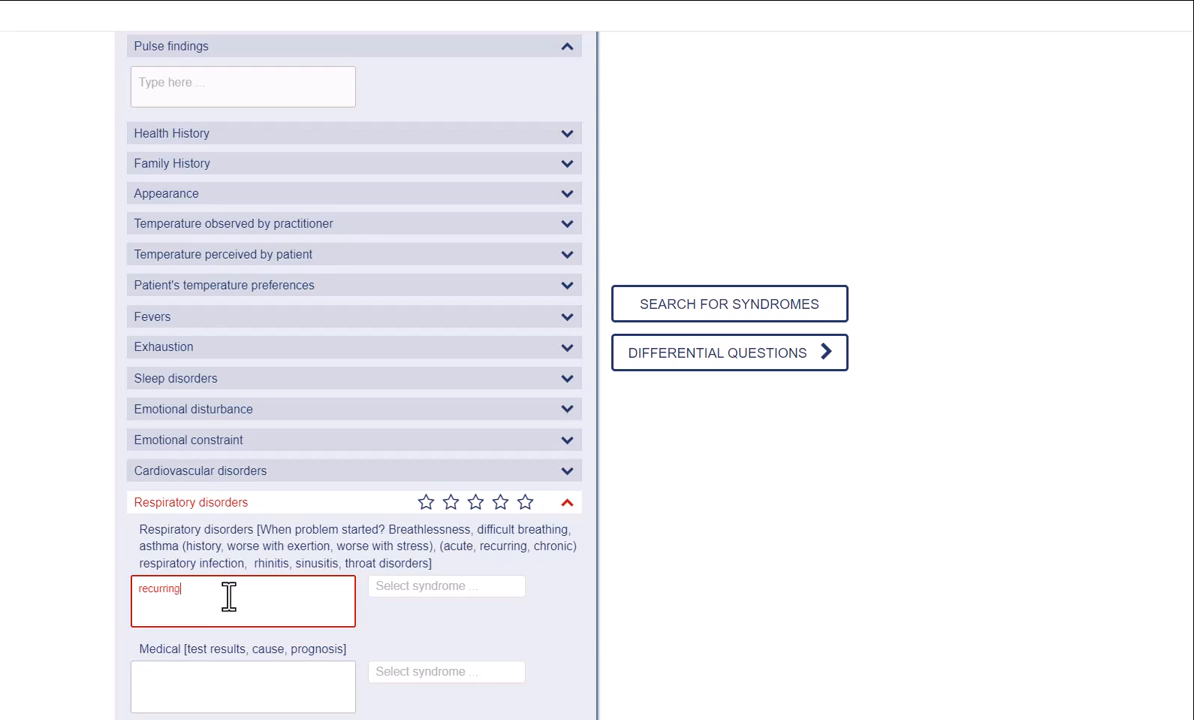
{"action": "type", "text": "infections"}
{"action": "left_click", "coordinate": [456, 503]}
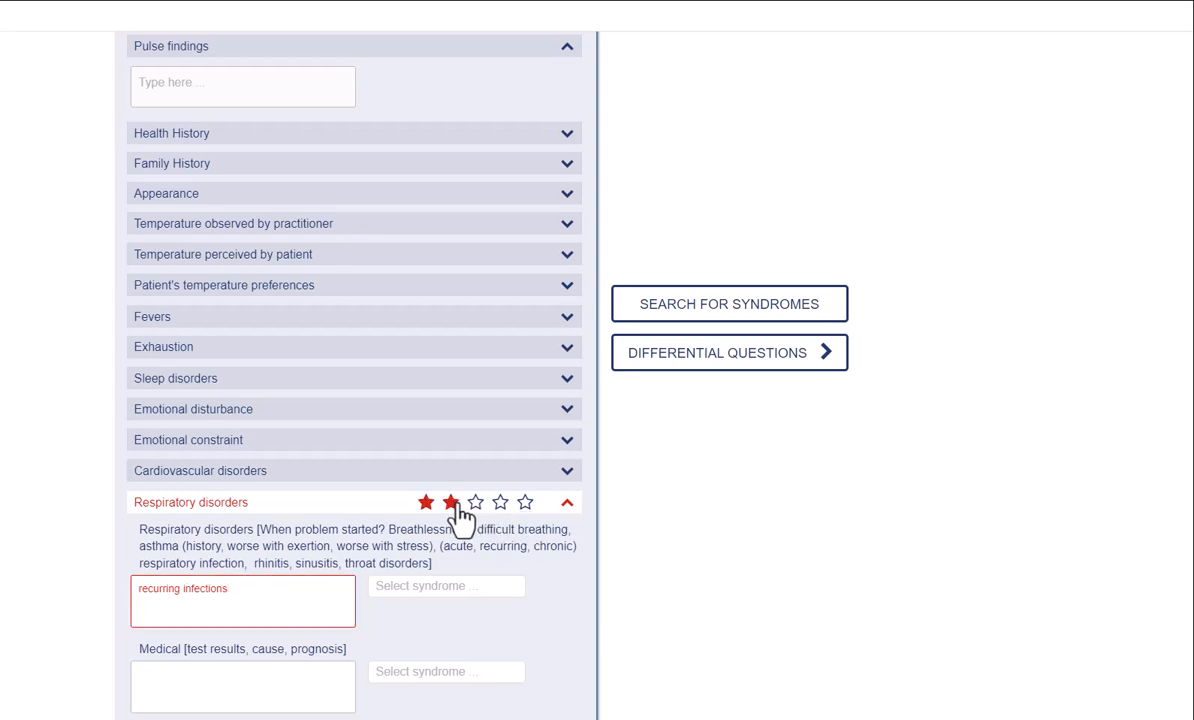
{"action": "left_click", "coordinate": [565, 503]}
{"action": "scroll", "coordinate": [458, 456], "scroll_direction": "up", "scroll_amount": 5}
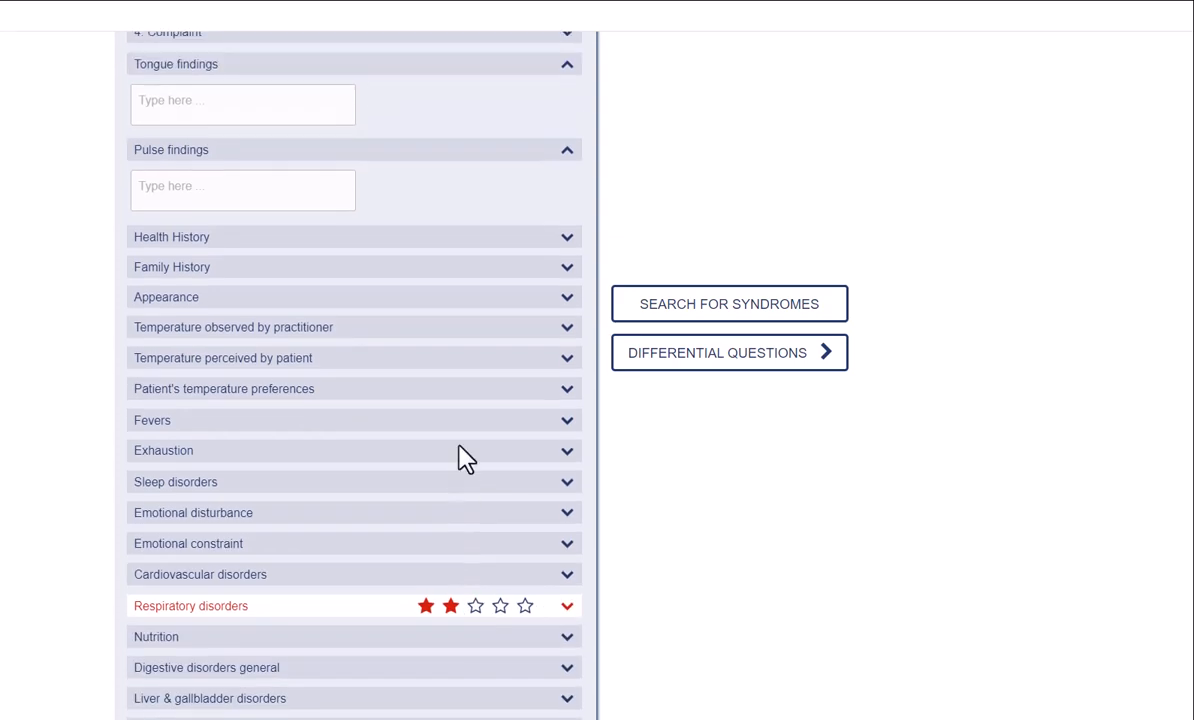
{"action": "scroll", "coordinate": [458, 456], "scroll_direction": "up", "scroll_amount": 3}
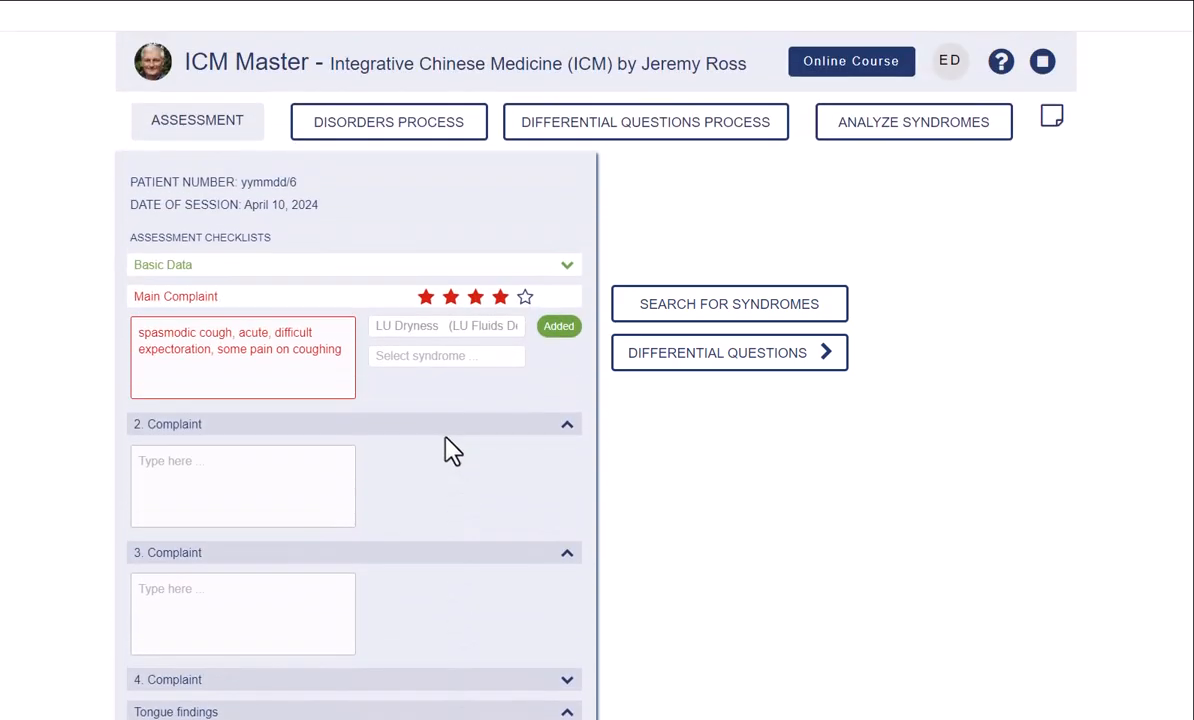